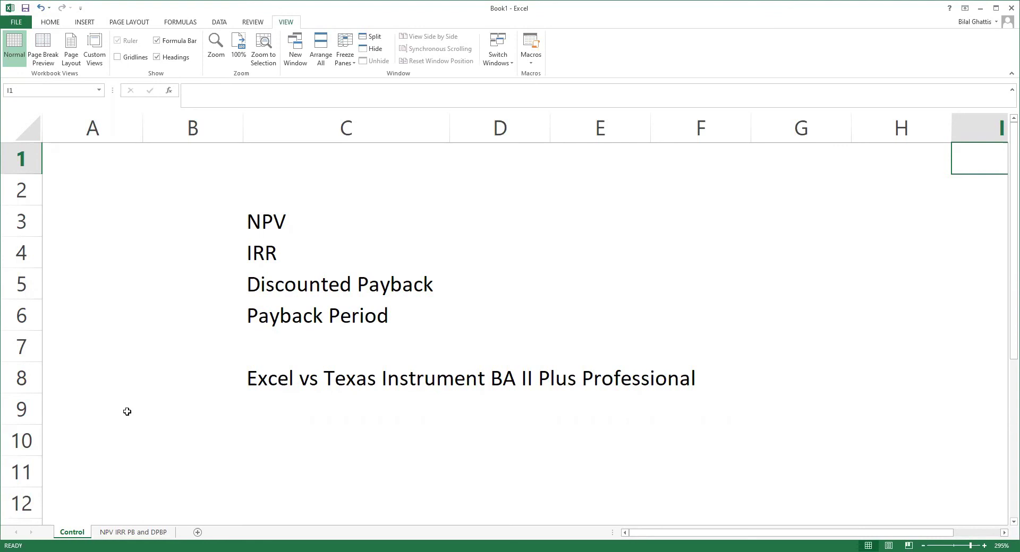
- Open the NPV IRR PB and DPBP sheet and look over its Time, CF, Cum.CF, Disc CF and Cum. DCF columns
left_click(125, 534)
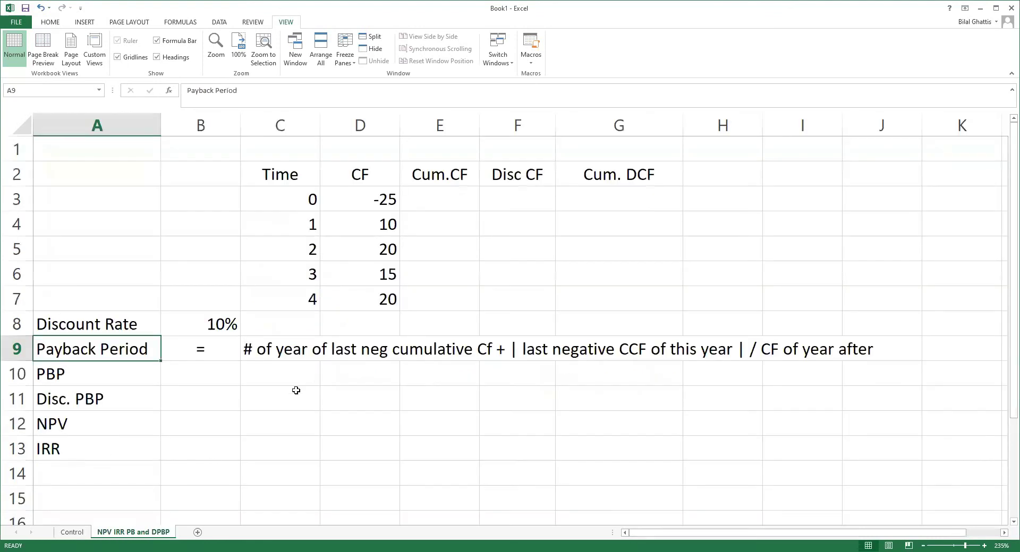
left_click_drag(305, 177, 311, 301)
left_click_drag(386, 173, 380, 298)
left_click(460, 173)
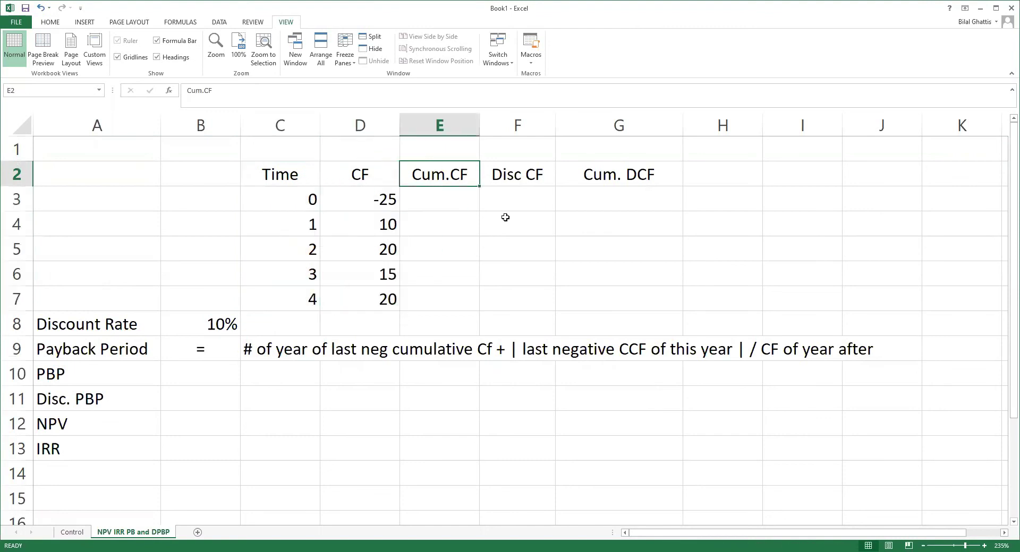
left_click(518, 179)
left_click(610, 184)
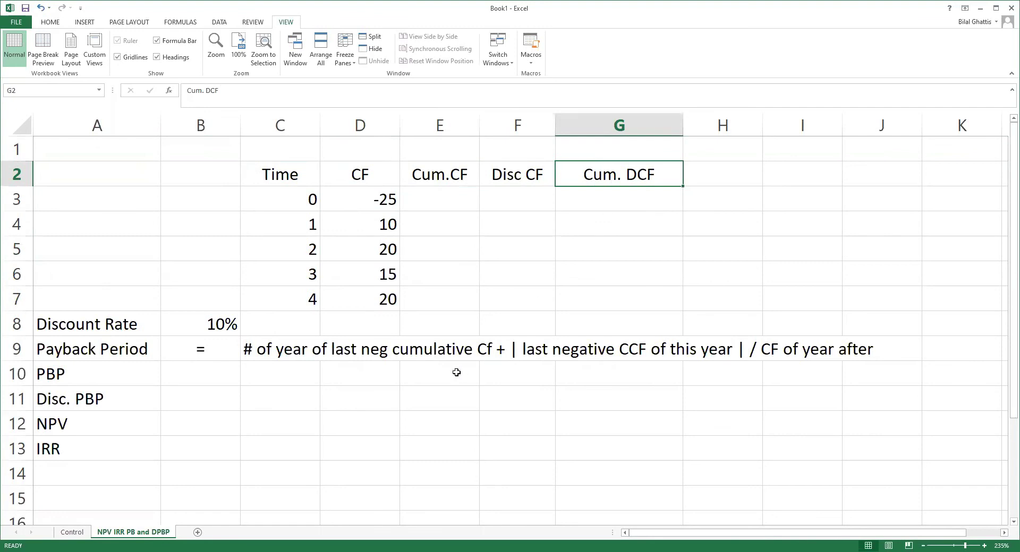
- Calculate the NPV in B12 with the formula =NPV(B8,D4:D7)+D3
left_click(223, 430)
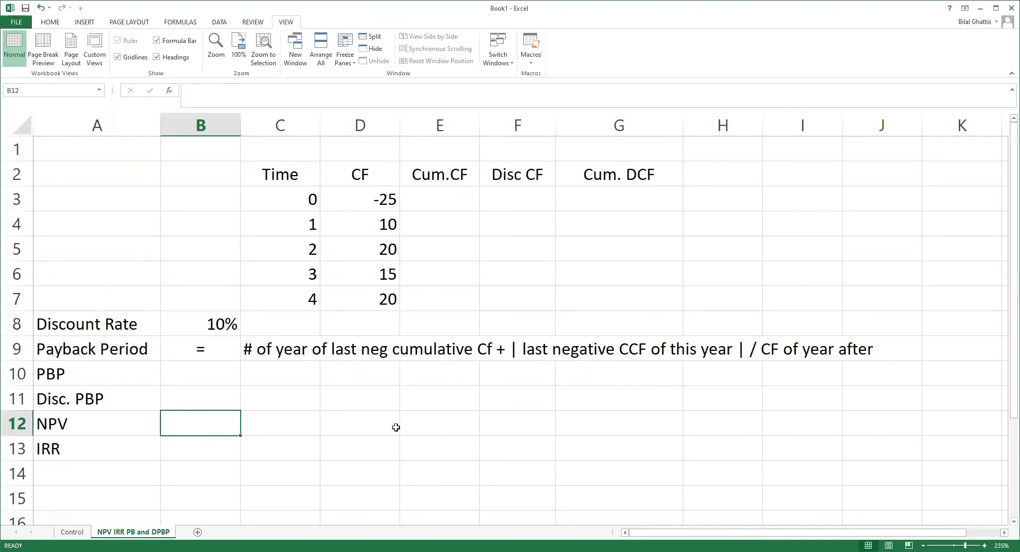
type("=NPV(")
key("Up")
key("Up")
key("Up")
key("Right")
key("Left")
key("Up")
key("Up")
key("Down")
type(",")
key("Up")
key("Up")
key("Up")
key("Right")
key("Right")
key("Up")
key("Up")
key("Up")
key("Up")
key("Up")
key("shift+Down")
key("shift+Down")
key("shift+Down")
type(")+")
key("Up")
key("Up")
key("Up")
key("Up")
key("Up")
key("Up")
key("Up")
key("Up")
key("Right")
key("Right")
key("Up")
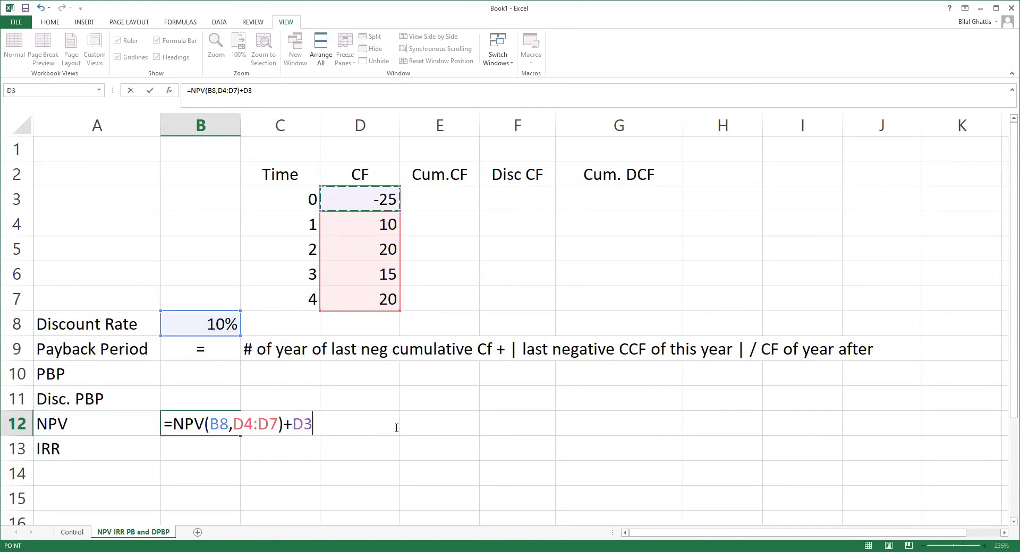
key("Return")
- Format the NPV result in B12 as a Number with 0 decimal places
key("Up")
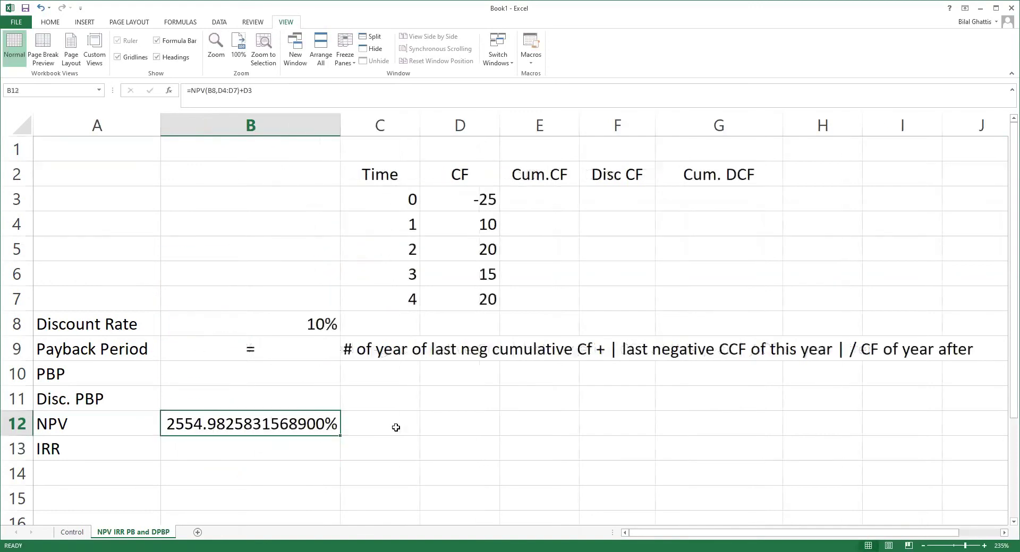
key("ctrl+1")
key("Down")
key("Up")
key("Up")
key("Up")
key("Up")
key("Up")
key("Up")
key("Tab")
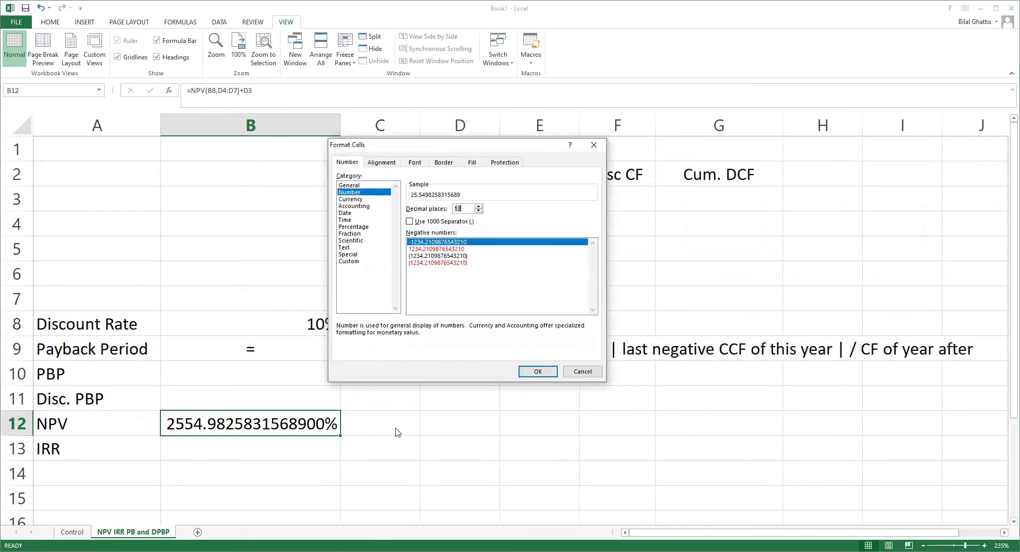
type("0")
key("Tab")
key("Tab")
key("Tab")
key("Return")
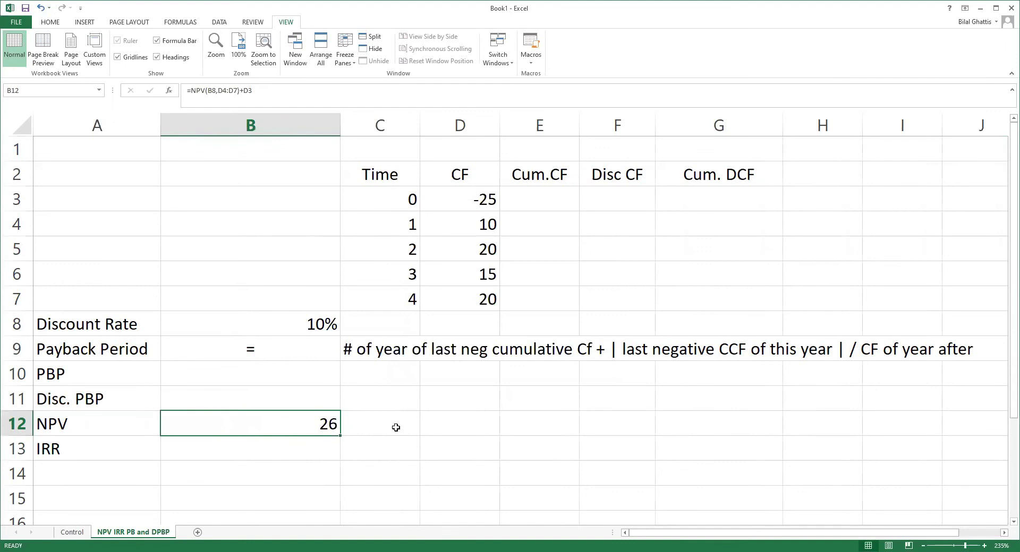
- Set the number format of the NPV result in B12 to 2 decimal places
key("ctrl+1")
key("Tab")
key("Tab")
key("Tab")
key("Tab")
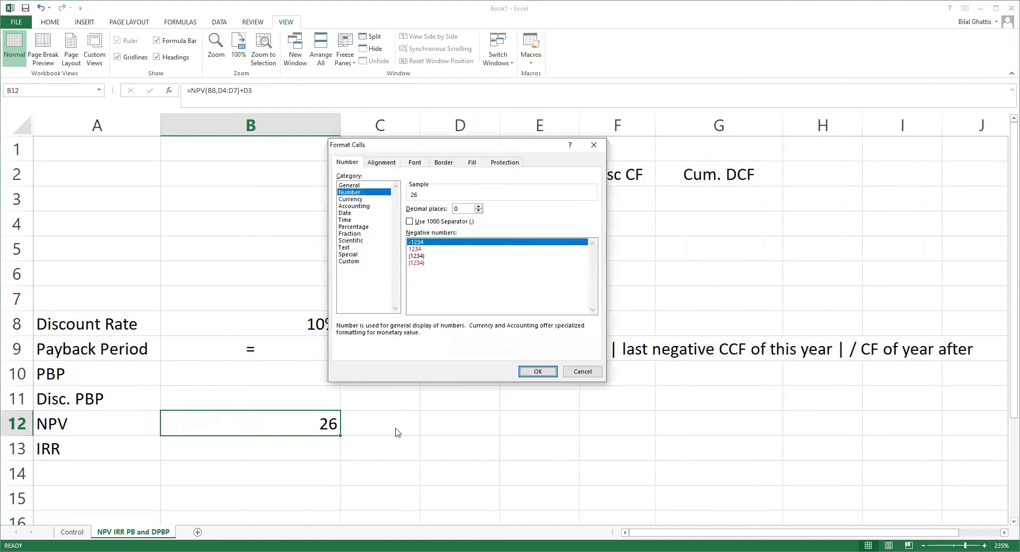
key("Tab")
key("Tab")
type("2")
key("Tab")
key("Tab")
key("Tab")
key("Return")
- Autofit the width of column B to its contents
key("ctrl+a")
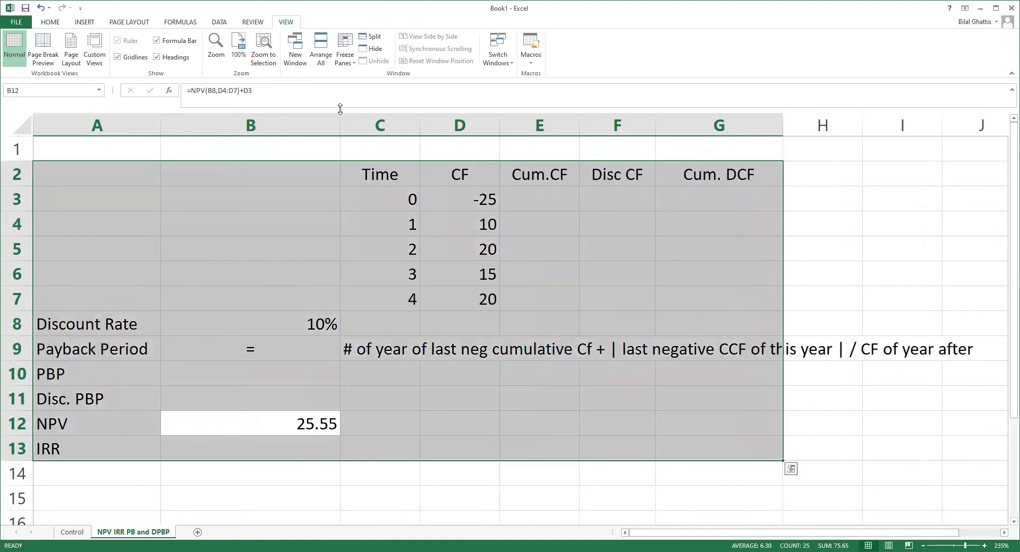
double_click(340, 125)
left_click(329, 274)
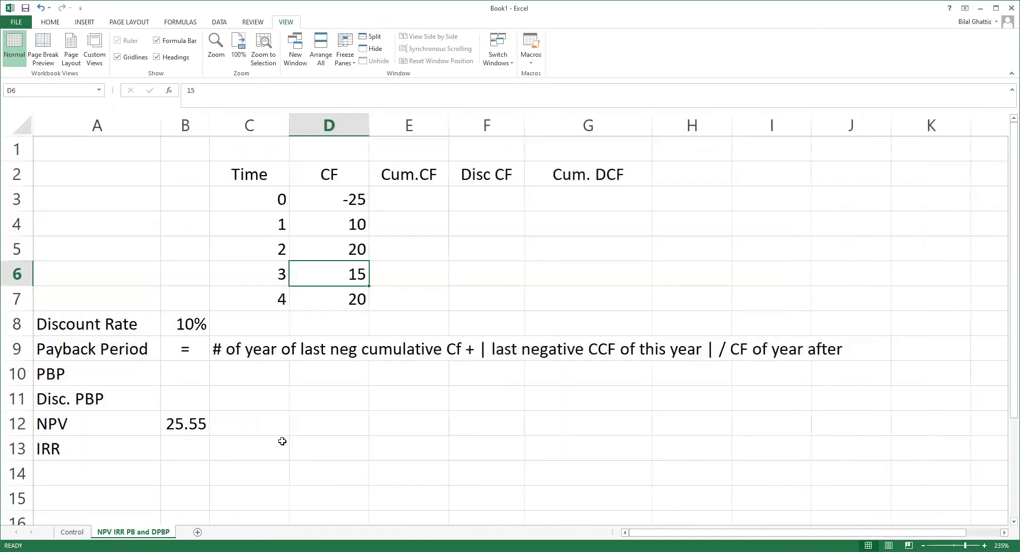
- Calculate the IRR in B13 with the IRR function over the cash flows D3:D7
left_click(184, 452)
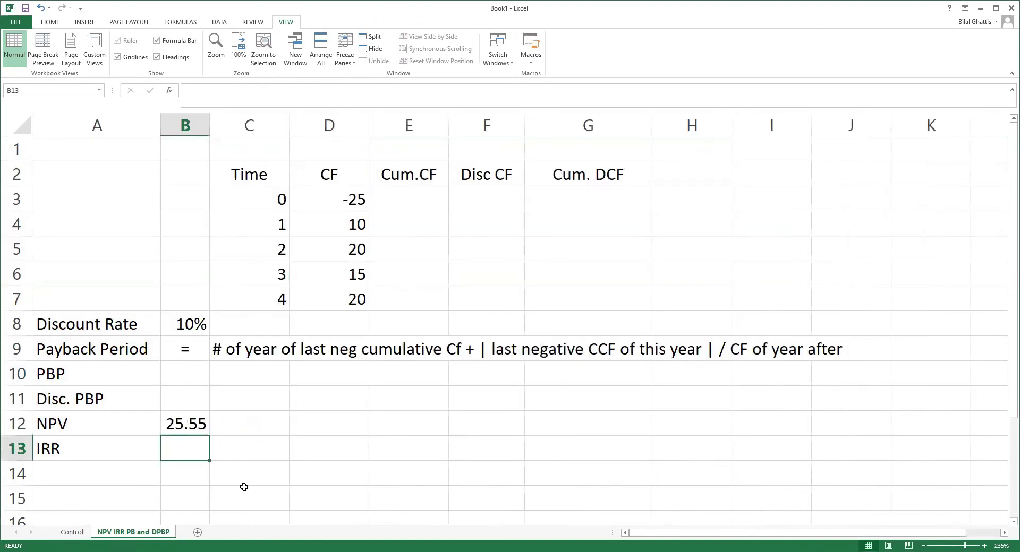
type("=")
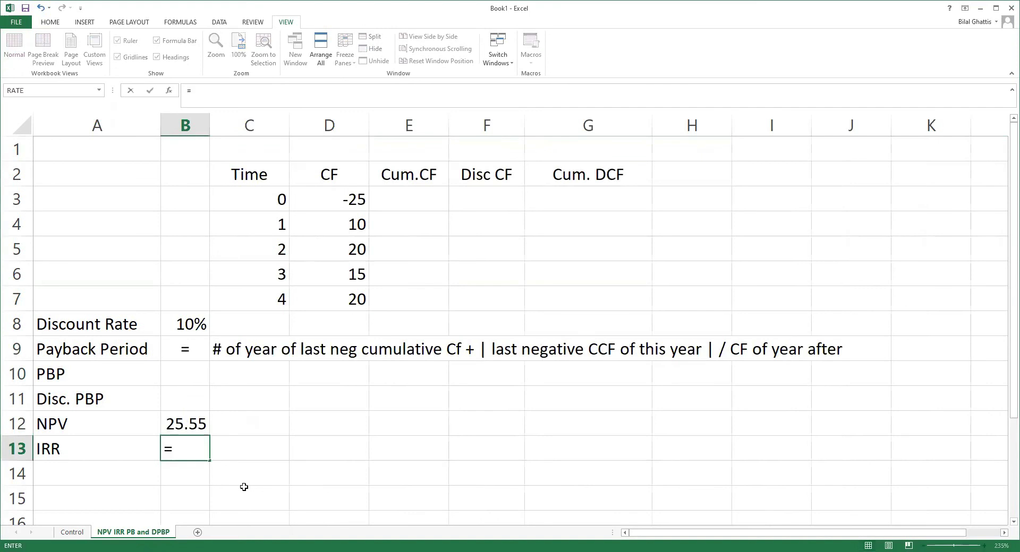
type("IRR(")
key("Up")
key("Right")
key("Up")
key("Up")
key("Up")
key("Up")
key("Up")
key("Right")
key("Up")
key("Up")
key("Up")
key("Up")
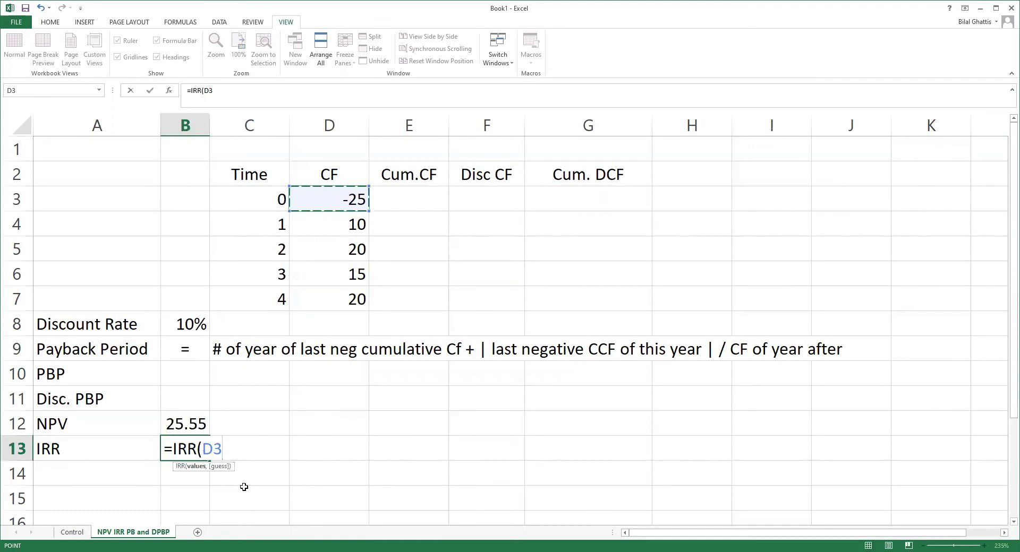
key("shift+Down")
key("shift+Down")
key("shift+Down")
key("shift+Down")
key("Return")
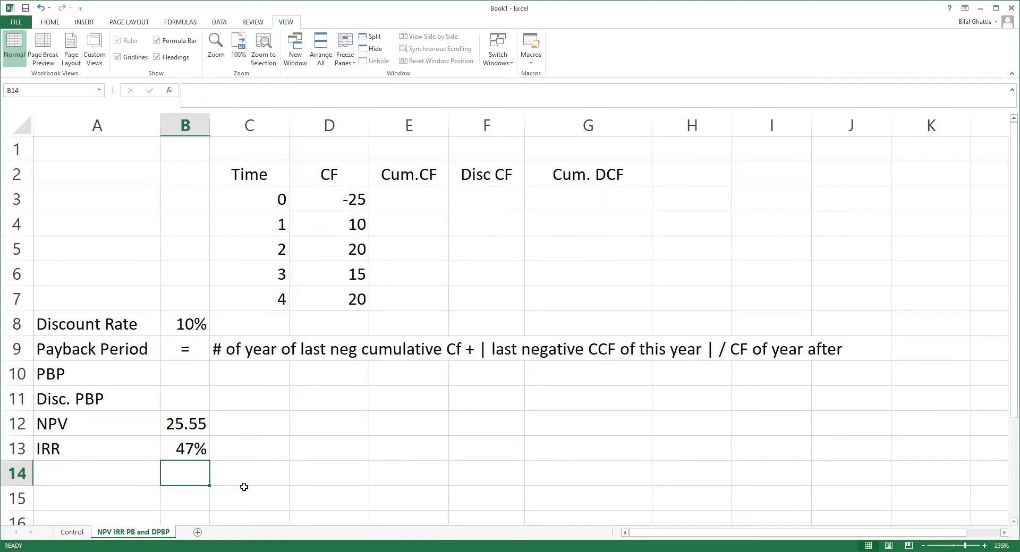
- Examine the empty PBP result cell and the cash-flow table in C2:G7 that the payback calculation needs
key("Up")
key("Up")
key("Up")
key("Up")
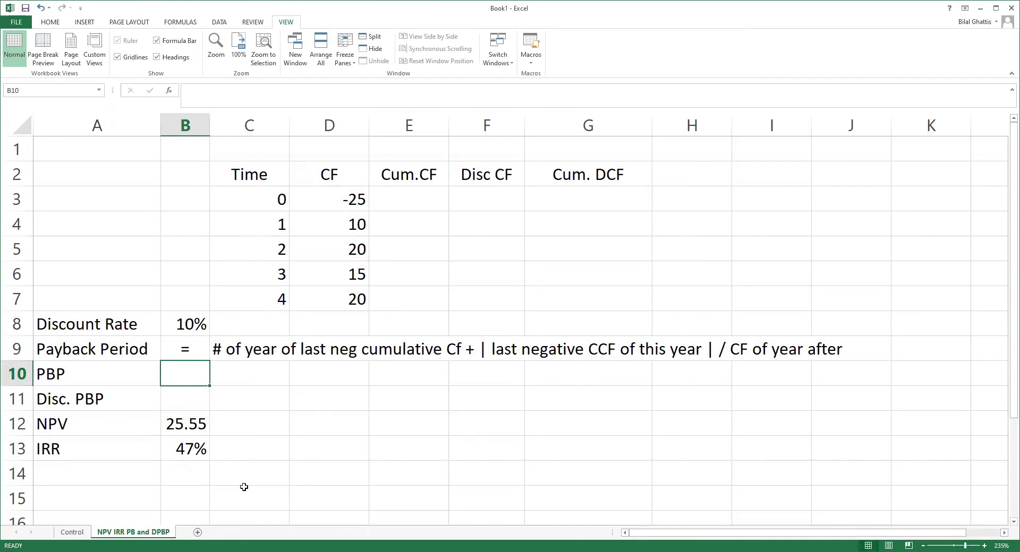
key("Up")
key("Right")
key("Up")
key("Up")
key("Up")
key("Up")
key("Up")
key("Up")
key("Up")
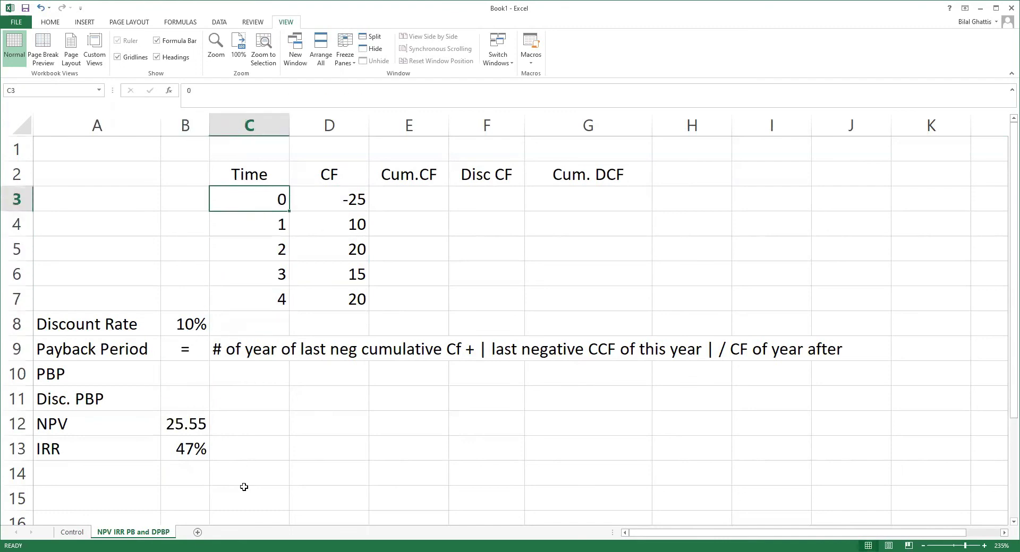
key("shift+Right")
key("shift+Right")
key("shift+Right")
key("shift+Down")
key("shift+Down")
key("shift+Down")
key("shift+Down")
key("shift+Down")
key("shift+Right")
key("shift+Down")
key("shift+Up")
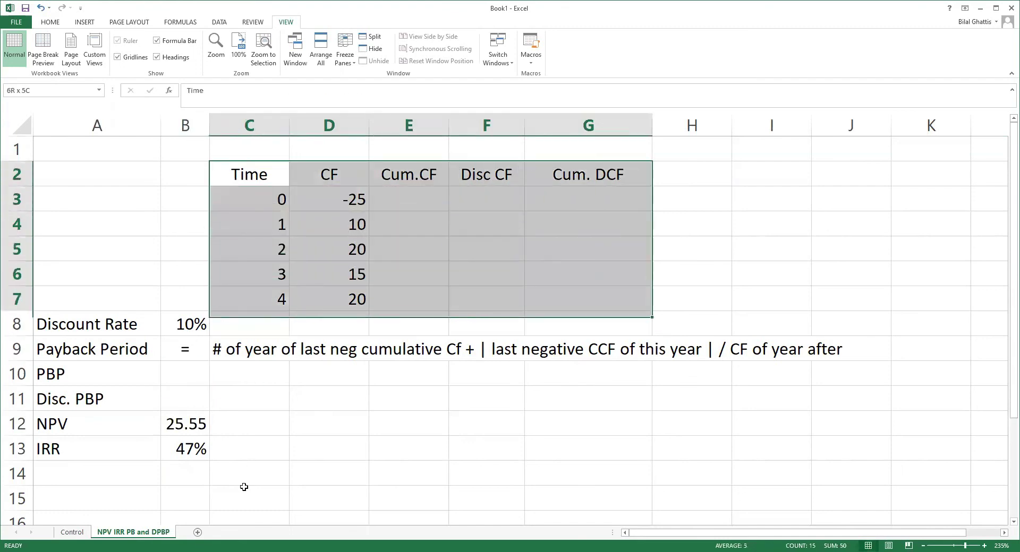
key("Left")
key("Right")
key("Right")
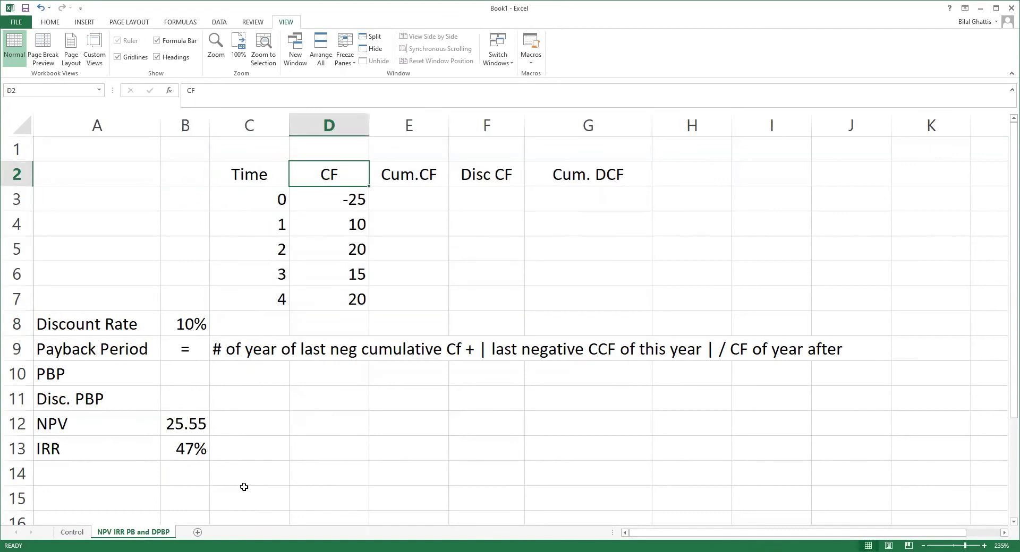
- Examine the initial cash flow in D3 and the written payback period formula in row 9
key("Down")
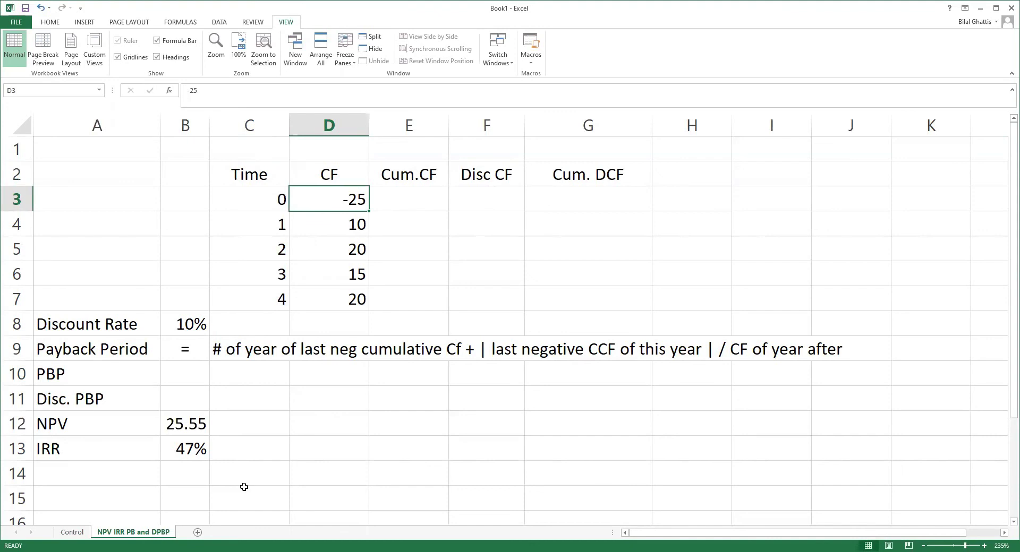
key("Down")
key("Down")
key("Down")
key("Down")
key("Down")
key("Down")
key("Left")
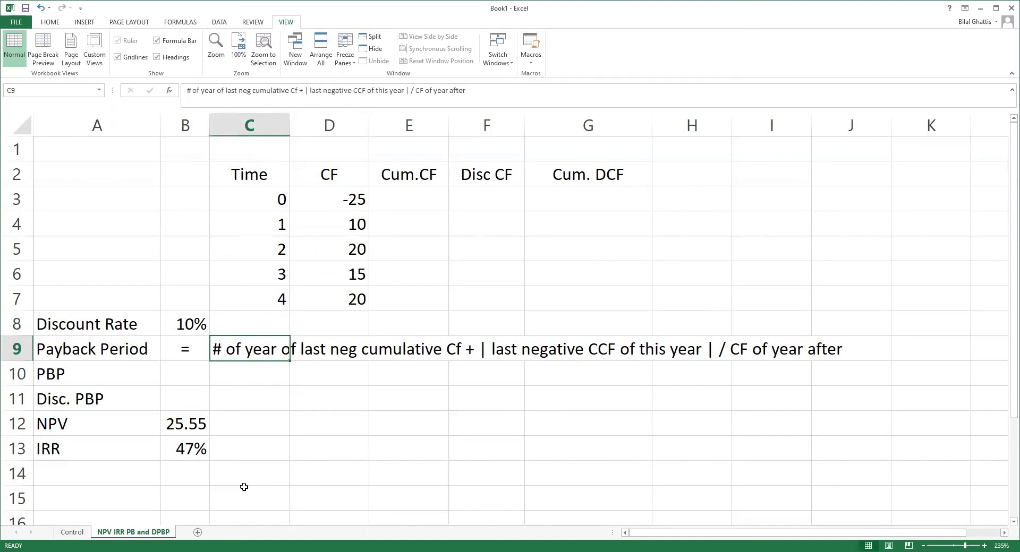
key("Left")
key("Left")
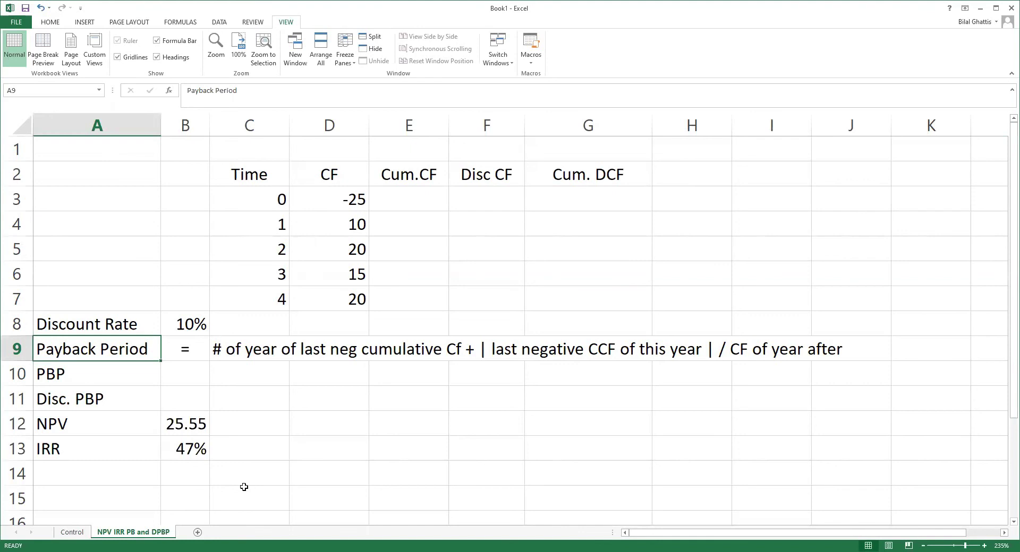
- Start the Cum.CF column by linking E3 to the time 0 cash flow with =D3
key("Right")
key("Right")
key("Up")
key("Right")
key("Right")
key("Up")
key("Up")
key("Up")
key("Up")
key("Up")
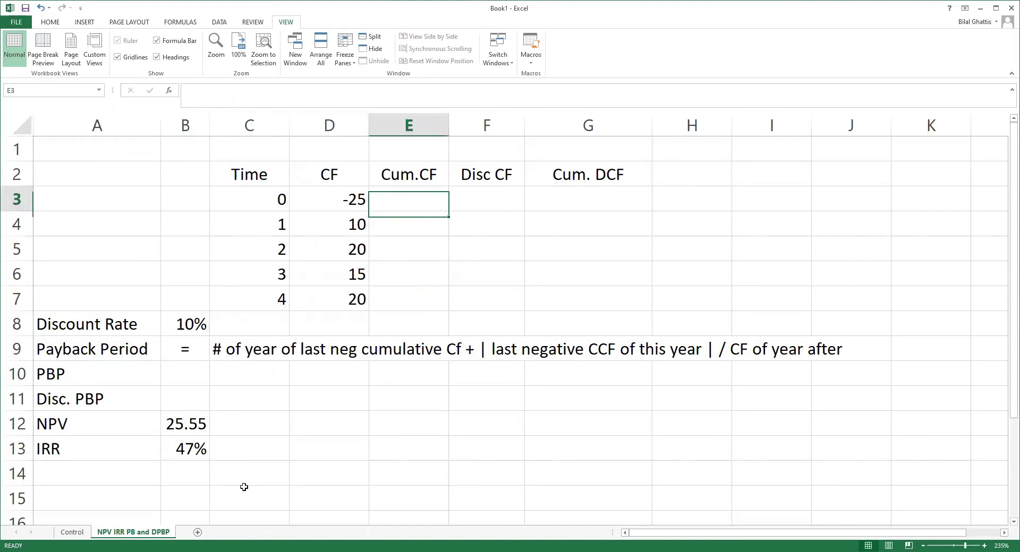
type("=")
key("Left")
key("Return")
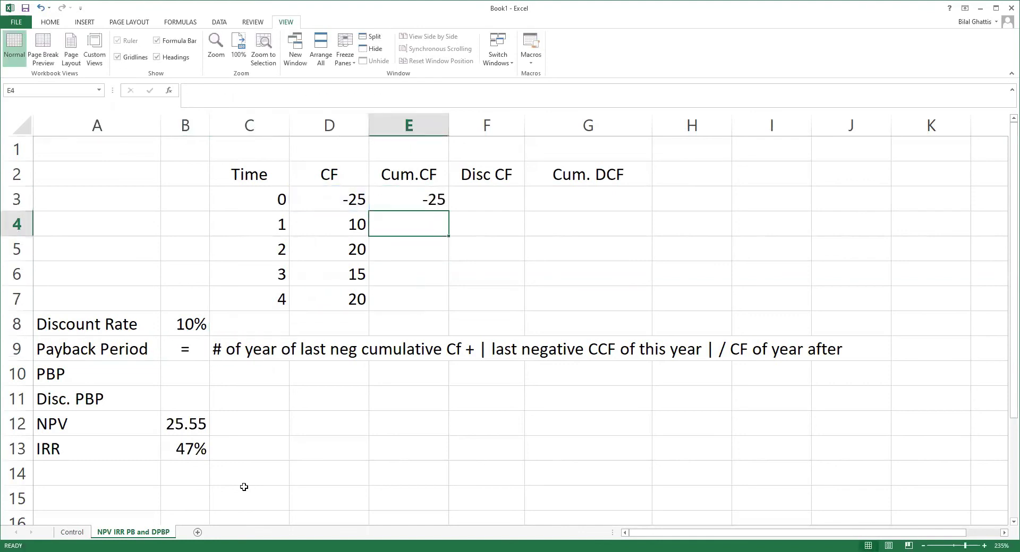
- Calculate the time 1 cumulative cash flow in E4 with the formula =E3+D4
type("=")
key("Up")
type("+")
key("Left")
key("ctrl+Return")
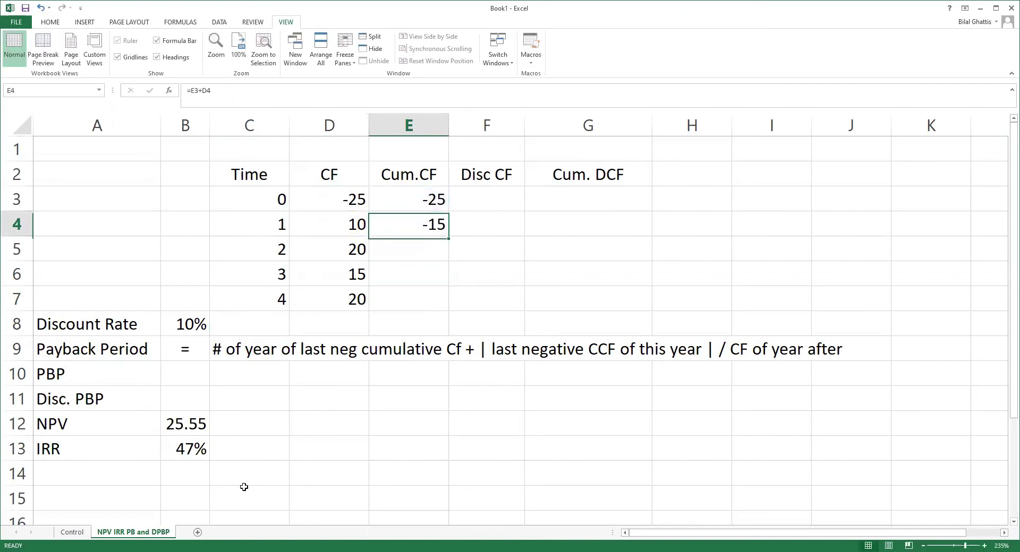
- Copy the cumulative cash flow formula from E4 down through E7
key("ctrl+c")
key("shift+Down")
key("shift+Down")
key("shift+Down")
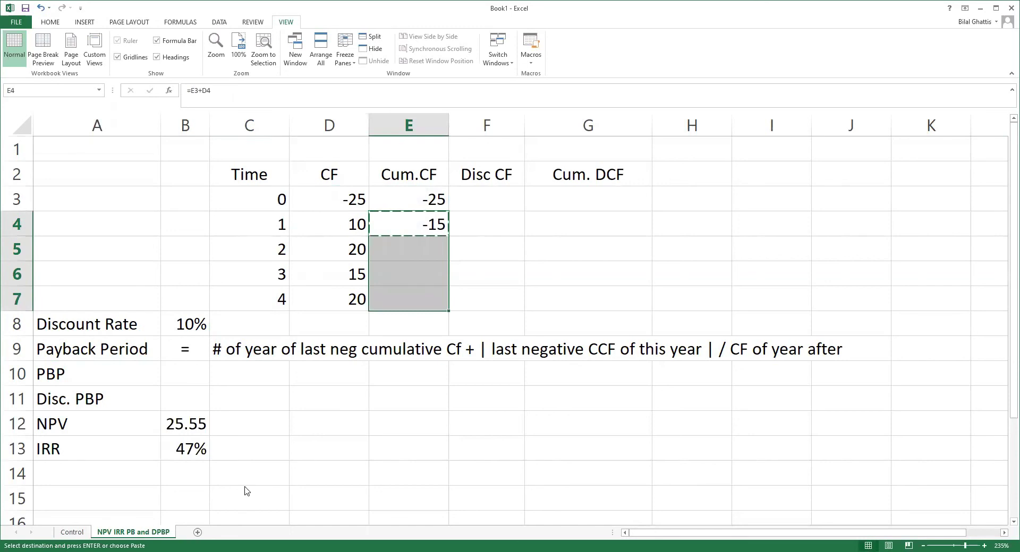
key("Return")
- Start the PBP formula in B10 with a reference to C4, the year of the last negative cumulative cash flow
key("Down")
key("Left")
key("Left")
key("Down")
key("Down")
key("Down")
key("Down")
key("Down")
key("Down")
key("Left")
key("Up")
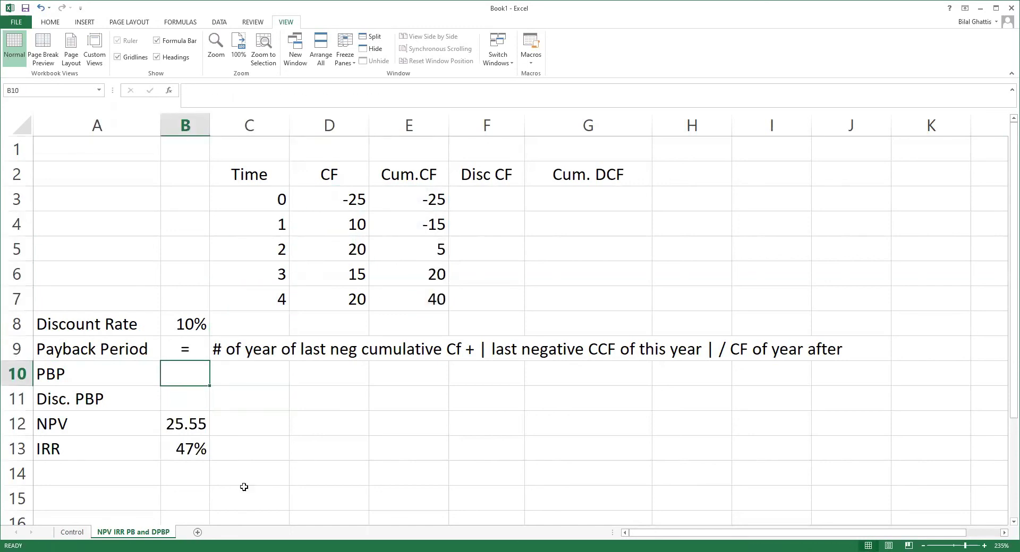
type("=")
key("Right")
key("Up")
key("Up")
key("Up")
key("Up")
key("Up")
key("Up")
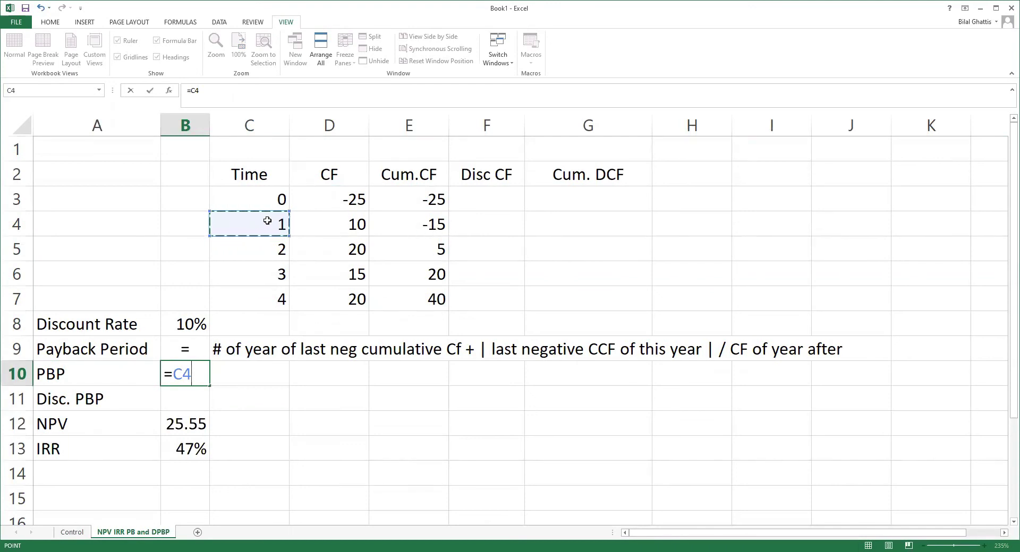
- Add the absolute value of the last negative cumulative cash flow, E4, to the PBP formula using abs
type("+")
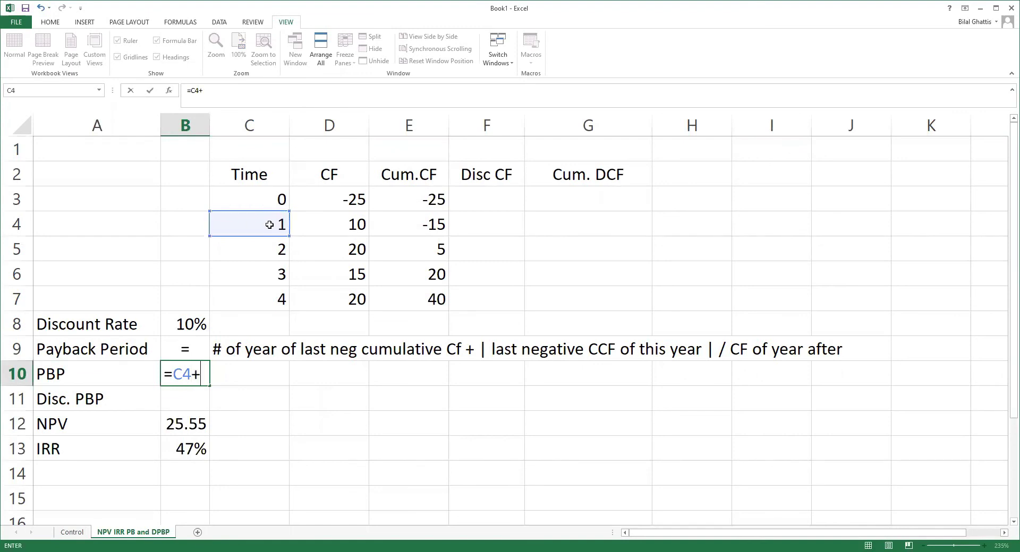
type("abs(")
key("Up")
key("Up")
key("Right")
key("Up")
key("Right")
key("Up")
key("Right")
key("Up")
key("Up")
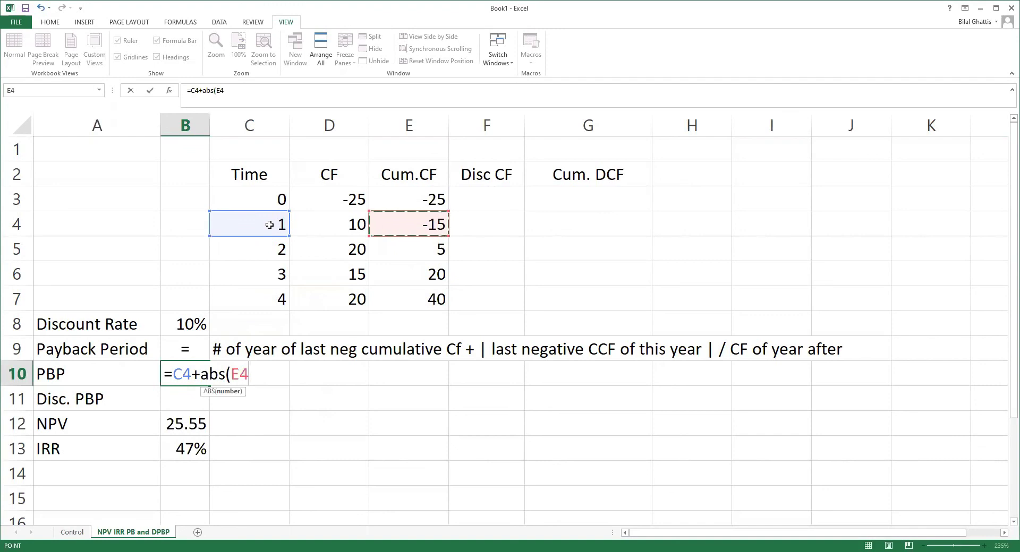
- Complete the PBP formula by dividing the absolute value by the following year's cash flow in D5
type(")/")
key("Down")
key("Left")
key("Right")
key("Right")
key("Up")
key("Up")
key("Up")
key("Up")
key("Right")
key("Up")
key("Up")
key("Return")
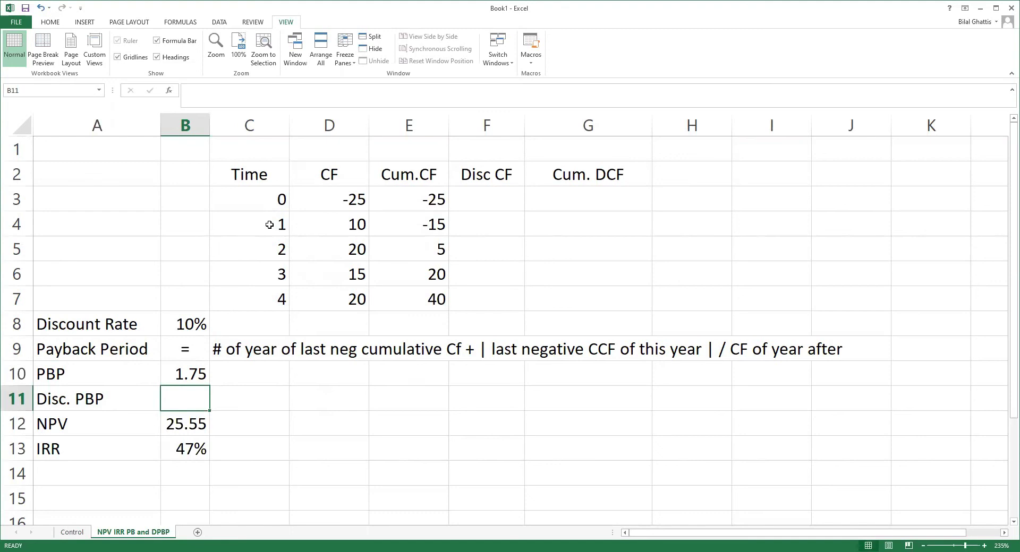
- Start the Disc CF column by linking F3 to the time 0 cash flow with =D3
key("Up")
key("Right")
key("Up")
key("Up")
key("Up")
key("Right")
key("Right")
key("Right")
key("Up")
key("Up")
key("Up")
key("Right")
key("Up")
key("Left")
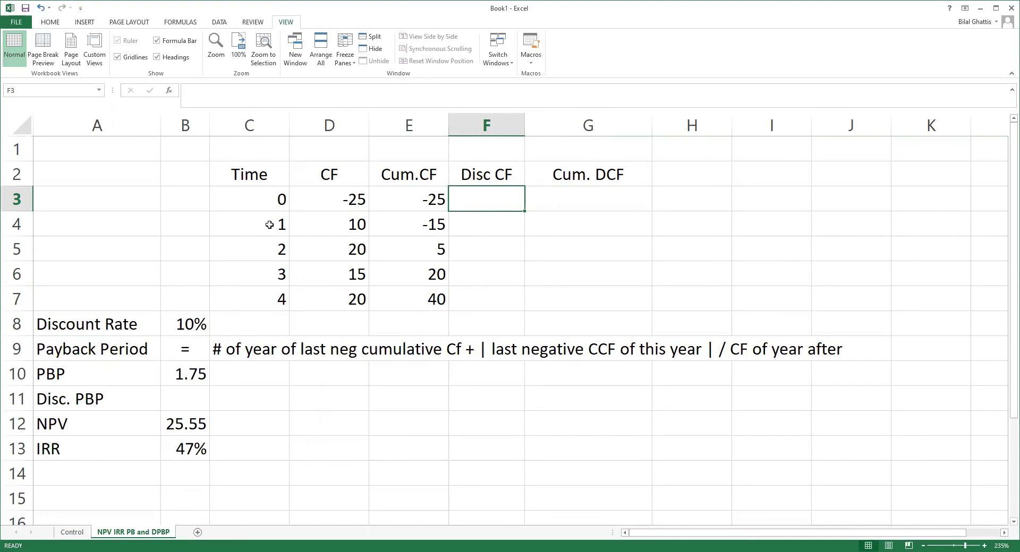
type("=")
key("Left")
key("Left")
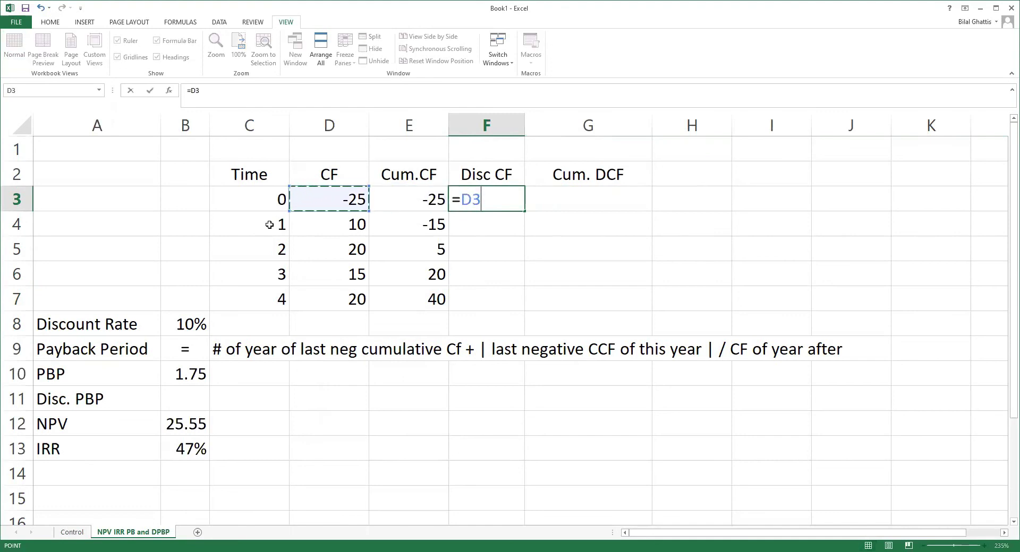
key("Return")
- Begin the time 1 discounted cash flow formula in F4 as =D4/(1+$B$8), with the discount rate reference absolute
type("=")
key("Left")
key("Left")
type("/(1+")
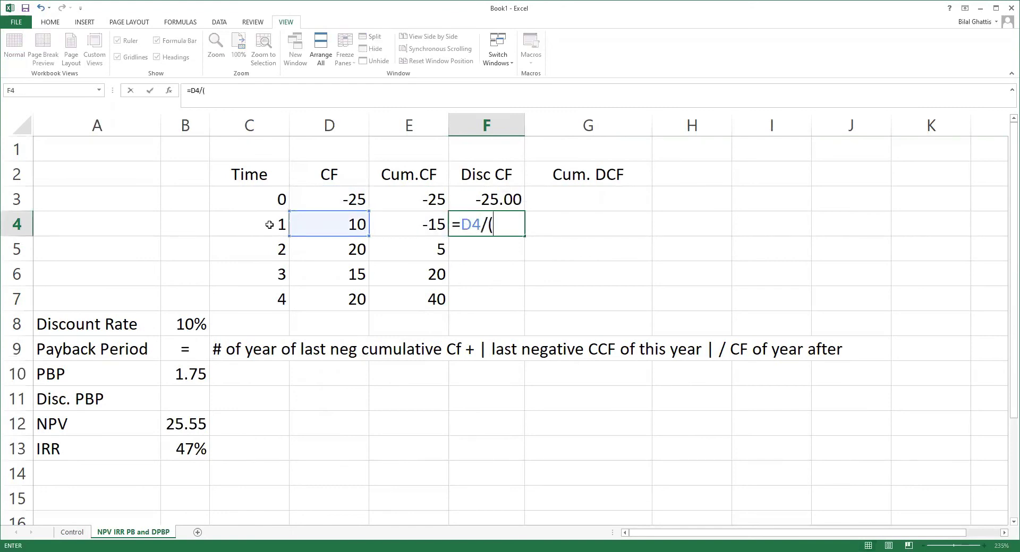
key("Left")
key("Down")
key("Left")
key("Down")
key("Left")
key("Down")
key("Left")
key("Down")
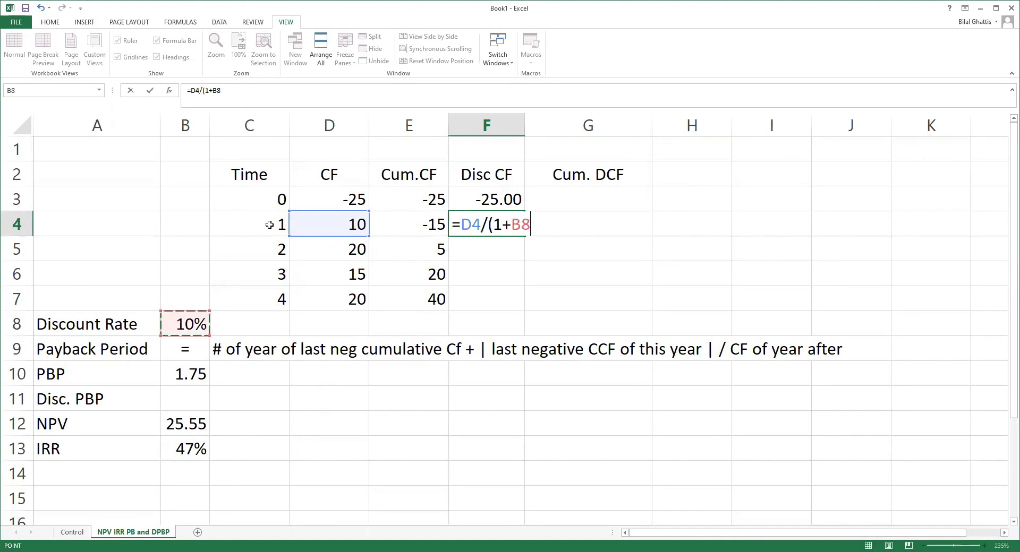
key("F4")
type(")")
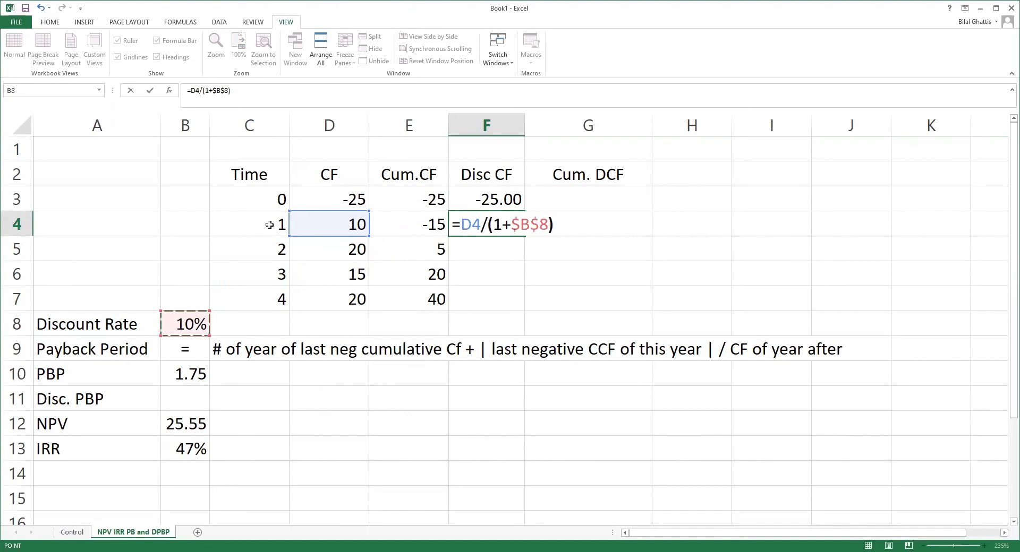
- Complete the F4 discounting formula by raising the (1+$B$8) factor to the time period in C4
type("^")
key("Up")
key("Left")
key("Left")
key("Left")
key("Down")
key("Return")
- Copy the discounted cash flow formula from F4 down through F7
key("Up")
key("ctrl+c")
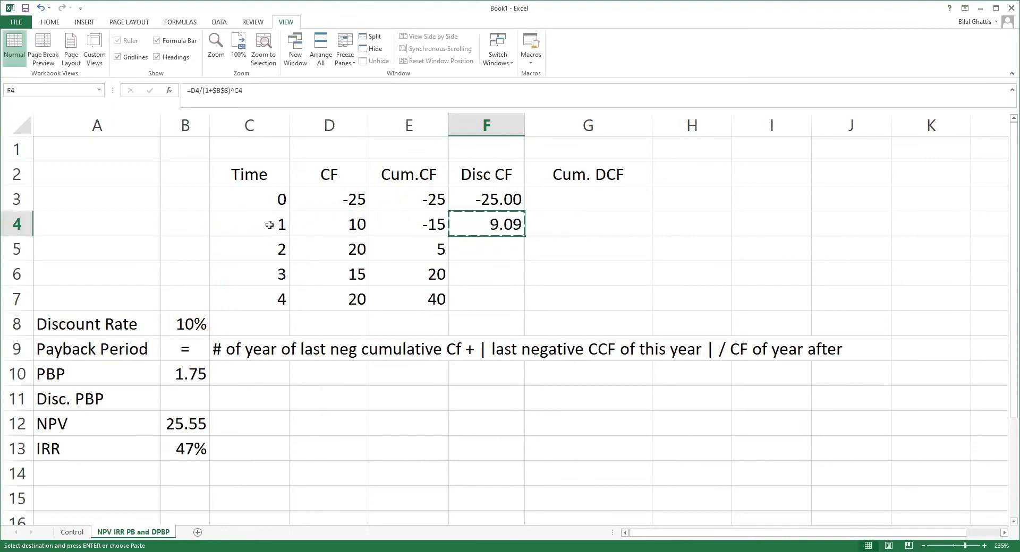
key("shift+Down")
key("shift+Down")
key("shift+Down")
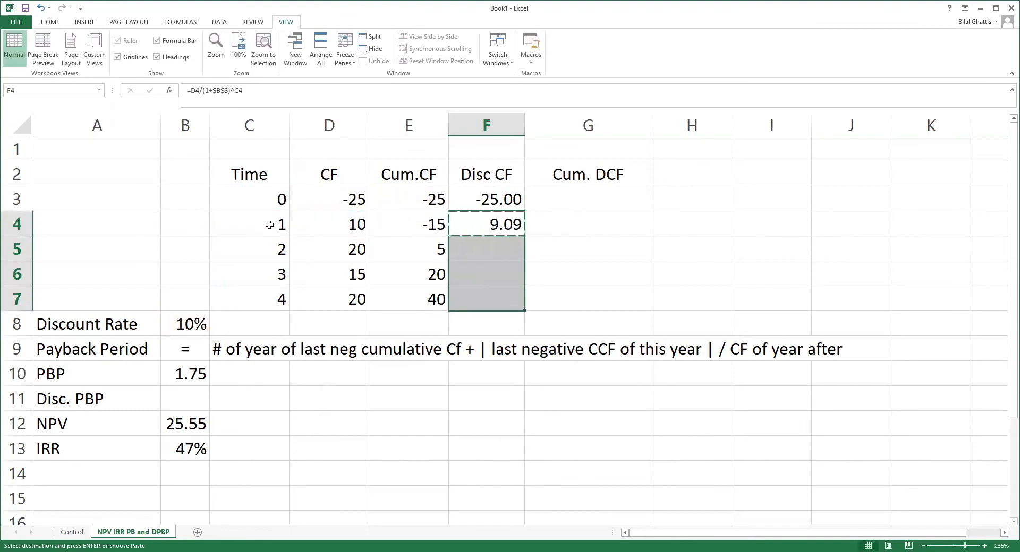
key("Return")
- Start the Cum. DCF column by linking G3 to the time 0 discounted cash flow with =F3
key("Right")
key("shift+Down")
key("Up")
type("=")
key("Left")
type("+")
key("BackSpace")
key("Return")
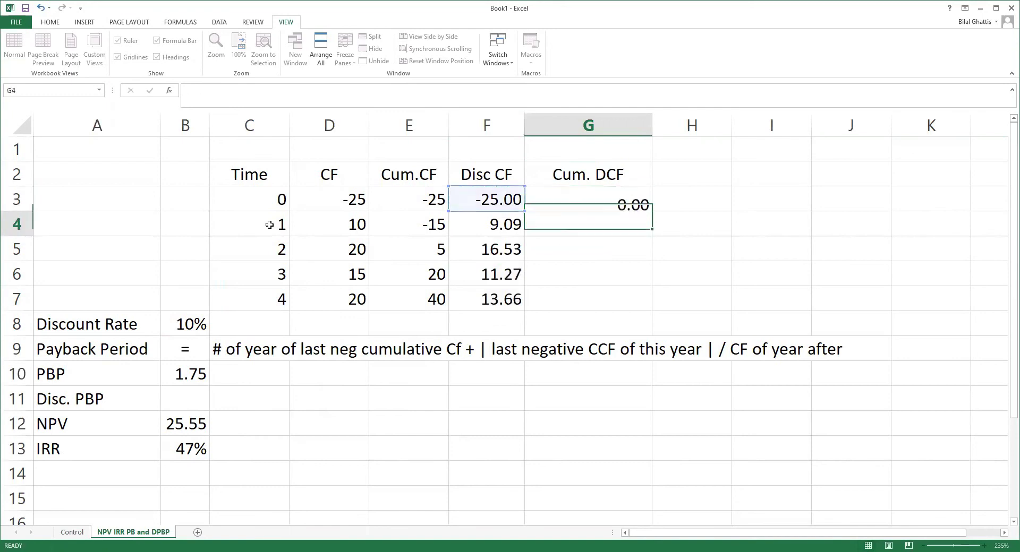
- Copy the cumulative formula from E4 into G4:G7 to accumulate the discounted cash flows
key("Left")
key("Left")
key("ctrl+c")
key("Right")
key("Right")
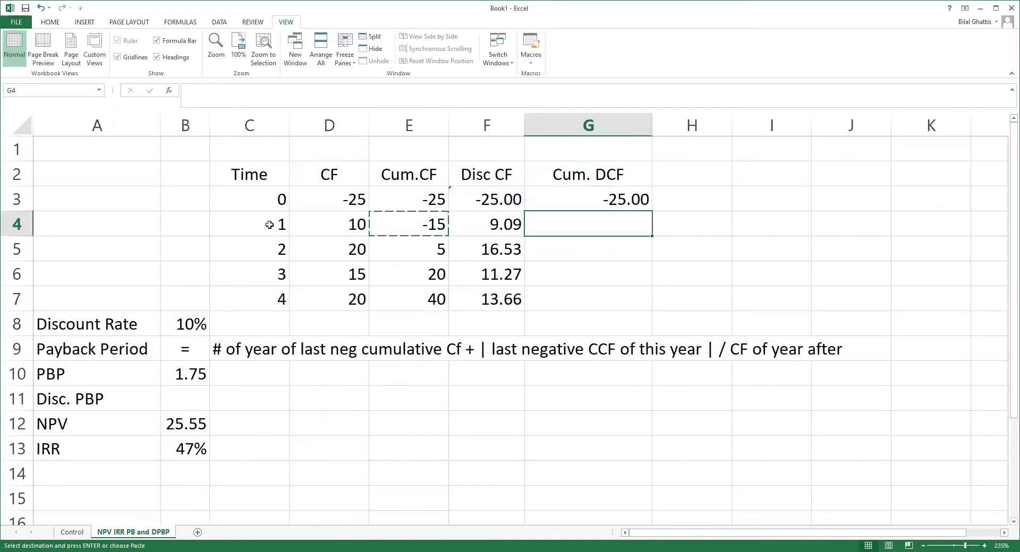
key("shift+Down")
key("shift+Down")
key("shift+Down")
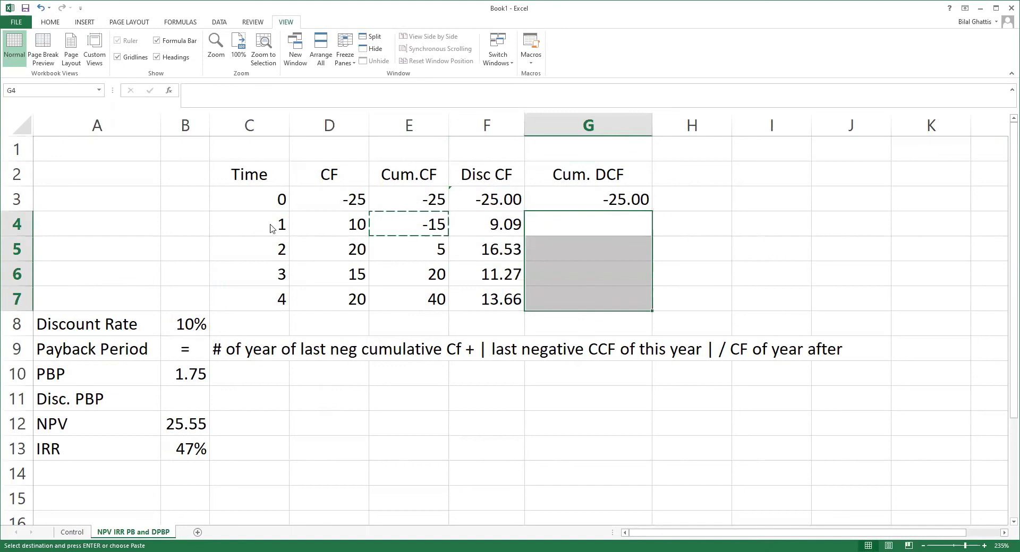
key("Return")
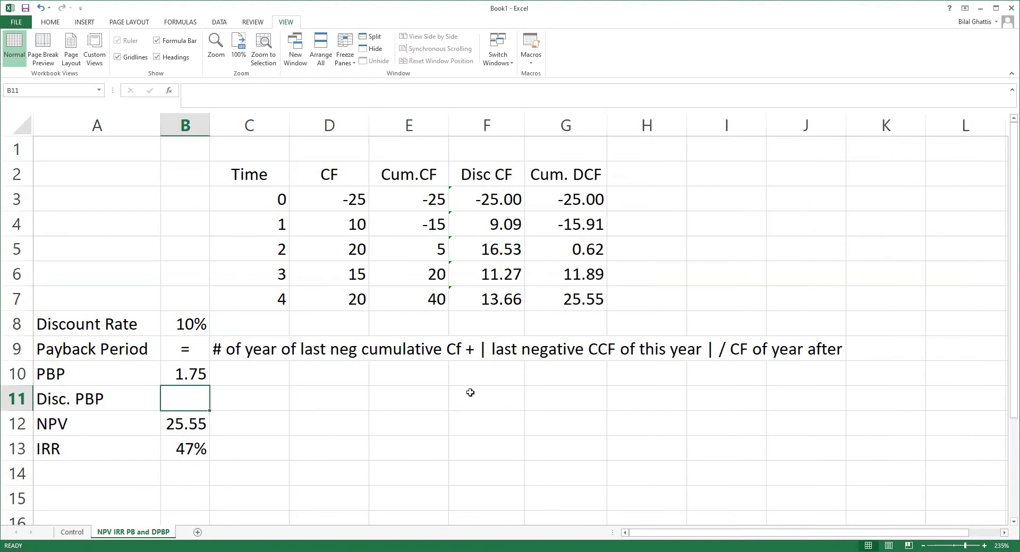
- Start the Disc. PBP formula in B11 with a reference to C4, the last year with negative Cum. DCF
type("=")
key("Up")
key("Right")
key("Up")
key("Up")
key("Up")
key("Up")
key("Up")
key("Up")
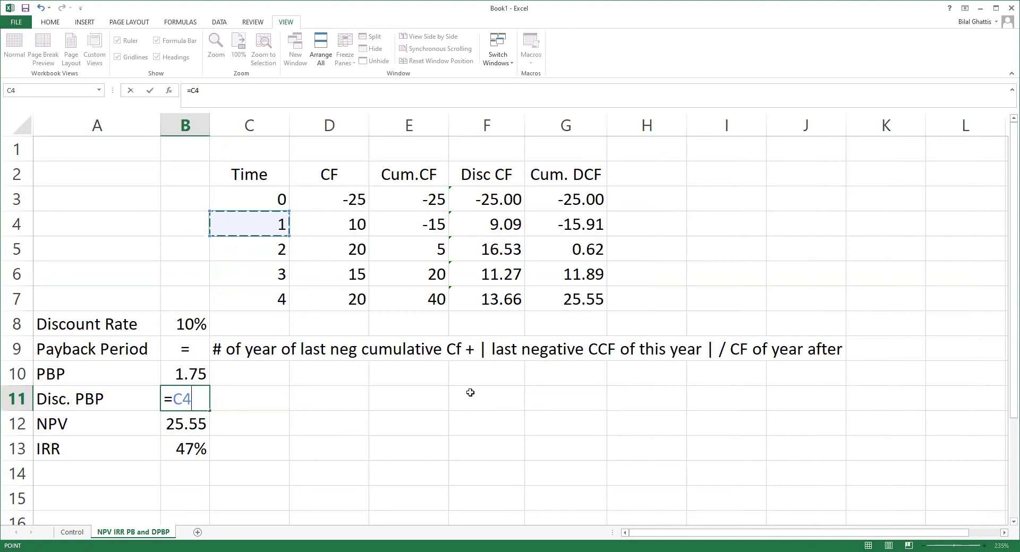
- Add the absolute value of the last negative cumulative discounted cash flow, G4, to the Disc. PBP formula using abs
type("+a")
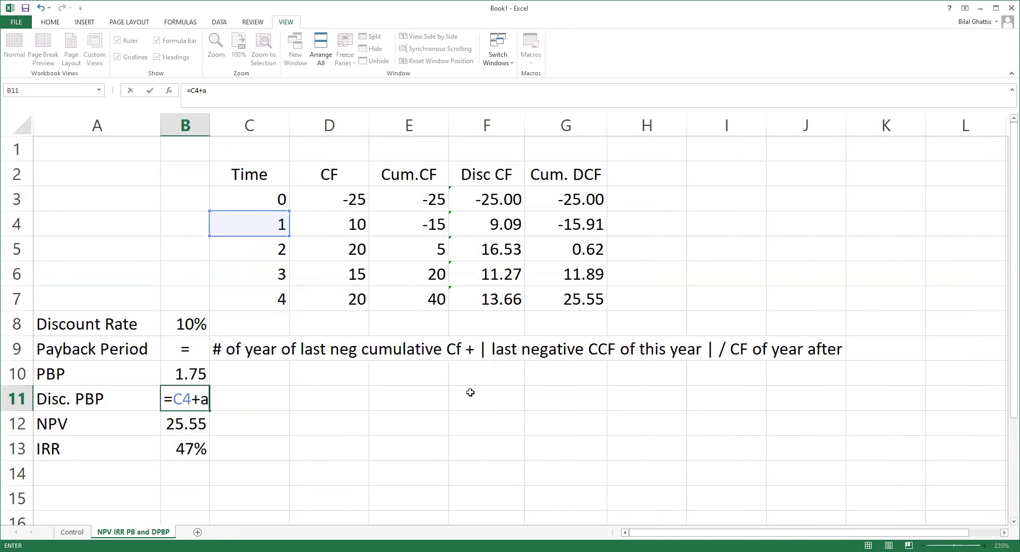
type("bs(")
key("Right")
key("Right")
key("Up")
key("Up")
key("Right")
key("Up")
key("Right")
key("Up")
key("Up")
key("Up")
key("Right")
key("Right")
key("Up")
key("Left")
- Complete the Disc. PBP formula by dividing the absolute value by the following year's discounted cash flow in F5
type(")/")
key("Right")
key("Up")
key("Up")
key("Right")
key("Up")
key("Right")
key("Up")
key("Up")
key("Up")
key("Right")
key("Return")
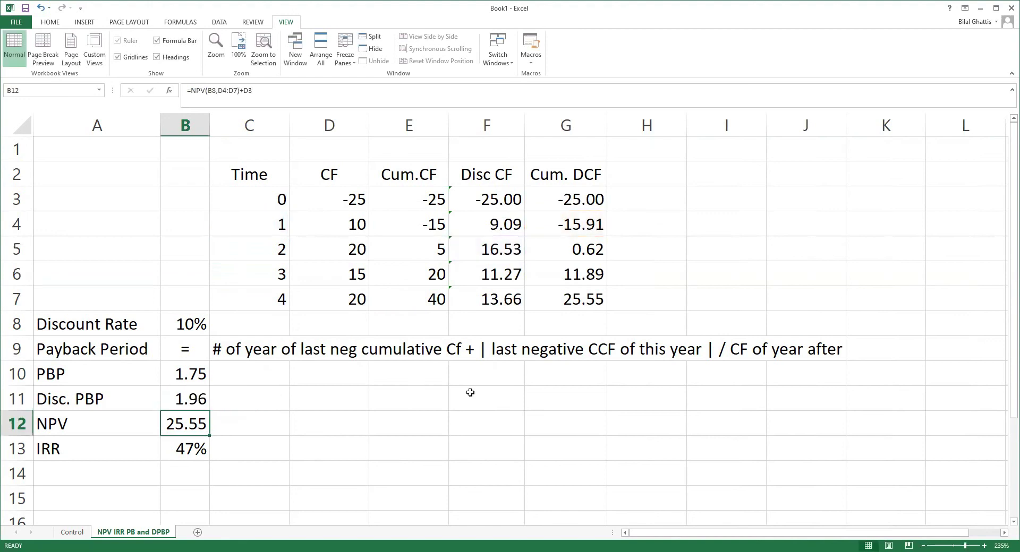